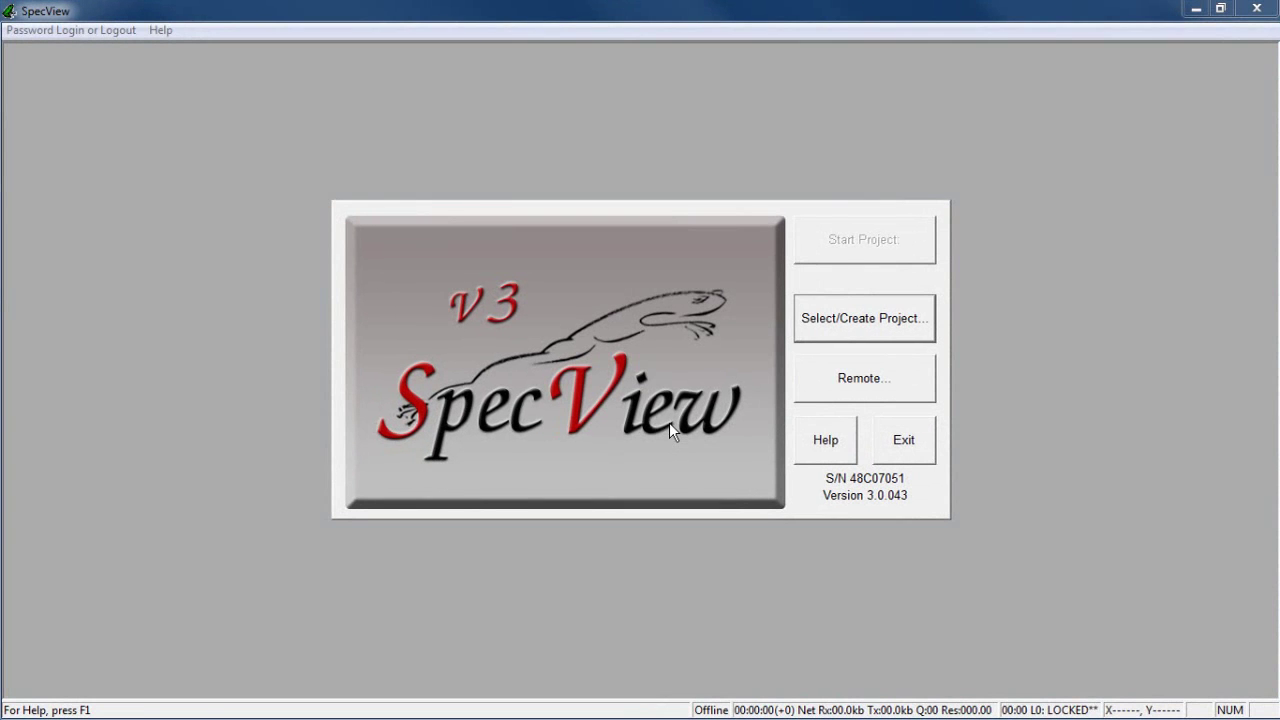
# Step: Open the Watlow F4T Monitor and Log demo from Demo Projects > Manufacturer Demos and go online
pyautogui.click(868, 338)
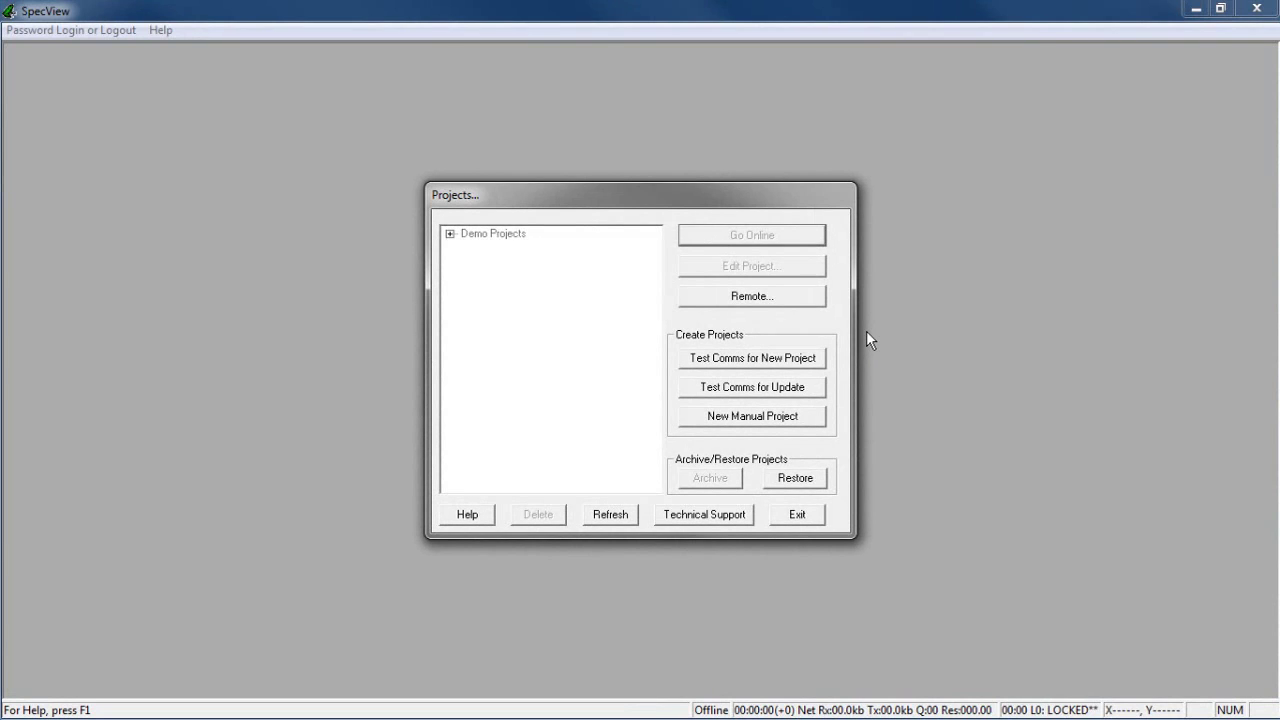
pyautogui.click(450, 234)
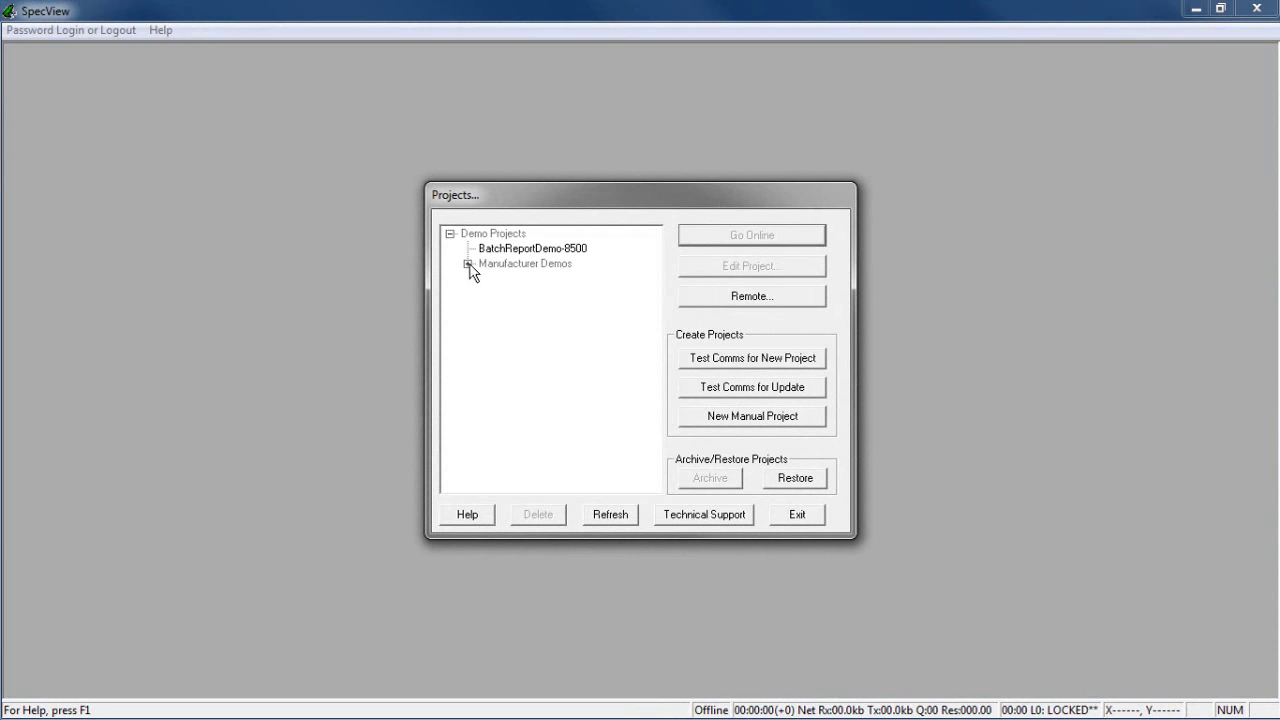
pyautogui.click(467, 264)
pyautogui.click(485, 279)
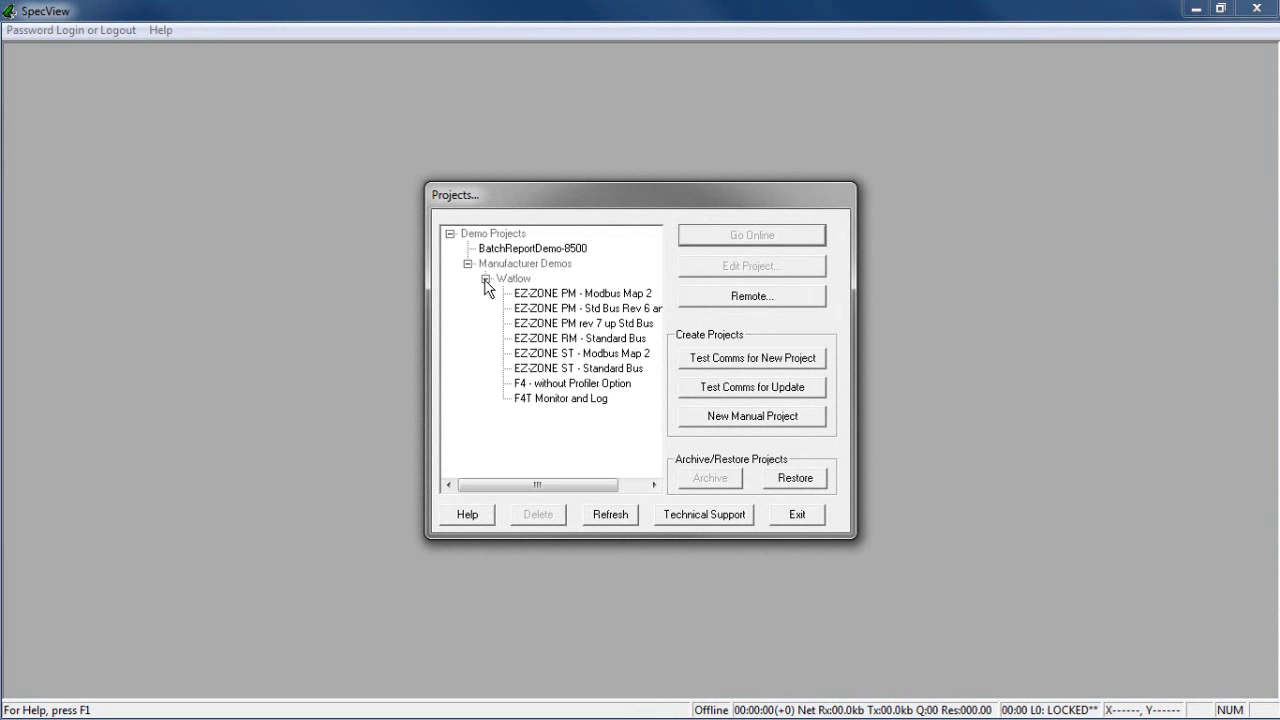
pyautogui.click(546, 398)
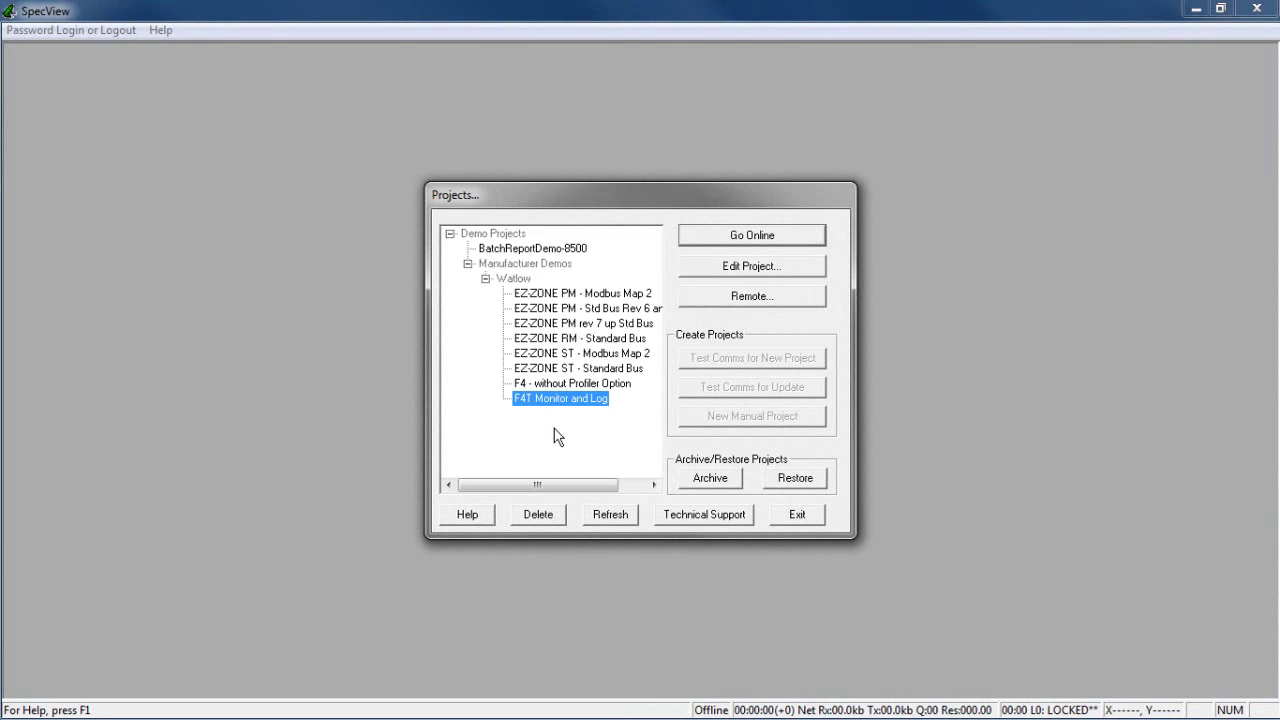
pyautogui.click(740, 240)
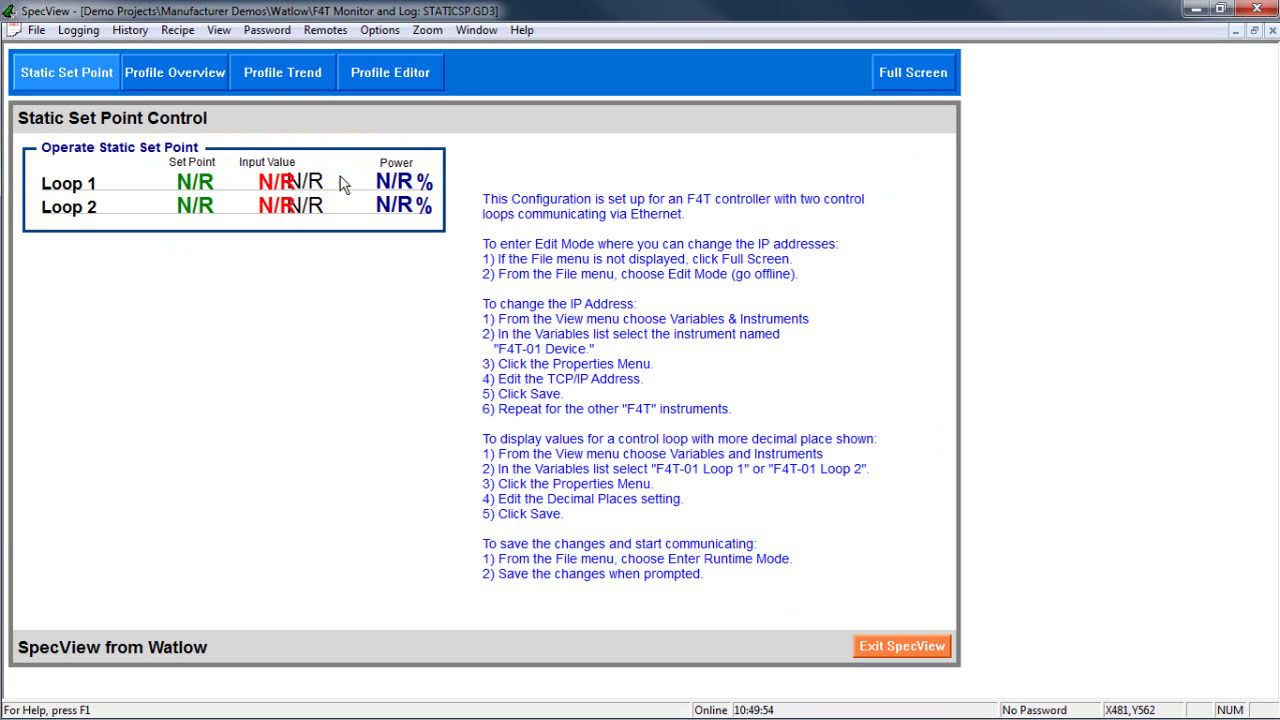
# Step: Take the F4T demo offline by switching to Edit Mode from the File menu
pyautogui.click(40, 31)
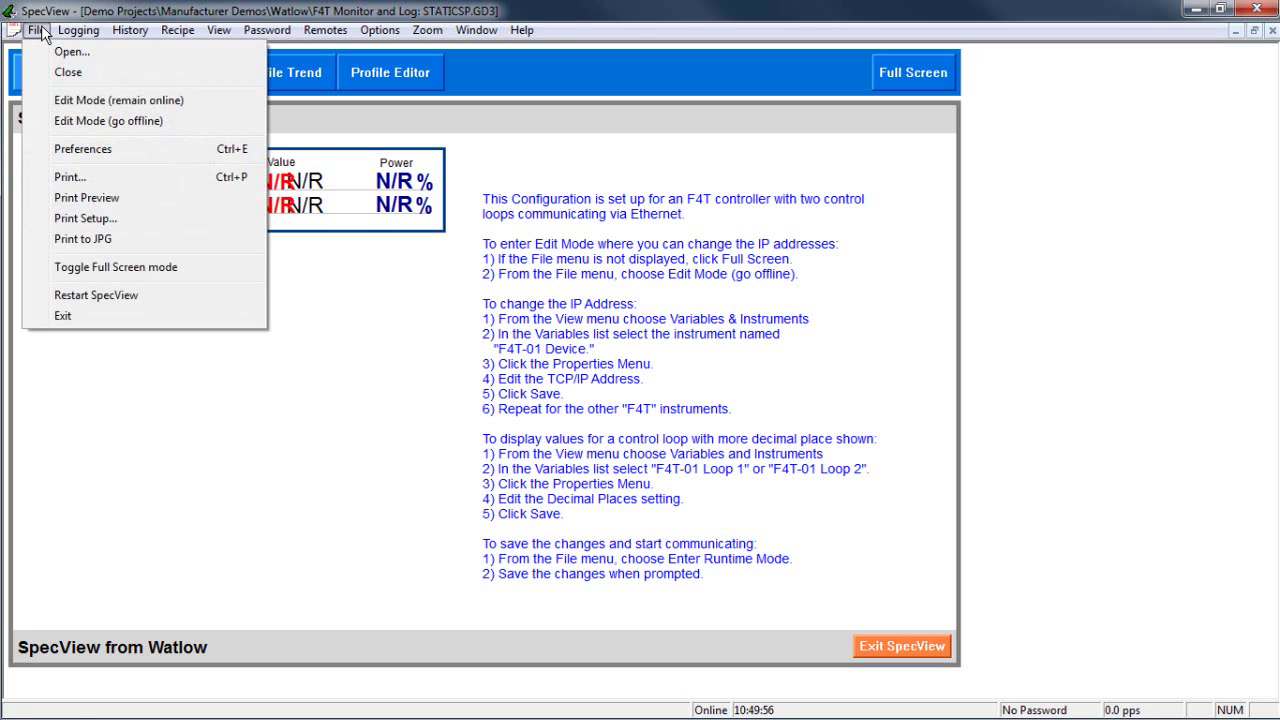
pyautogui.click(79, 121)
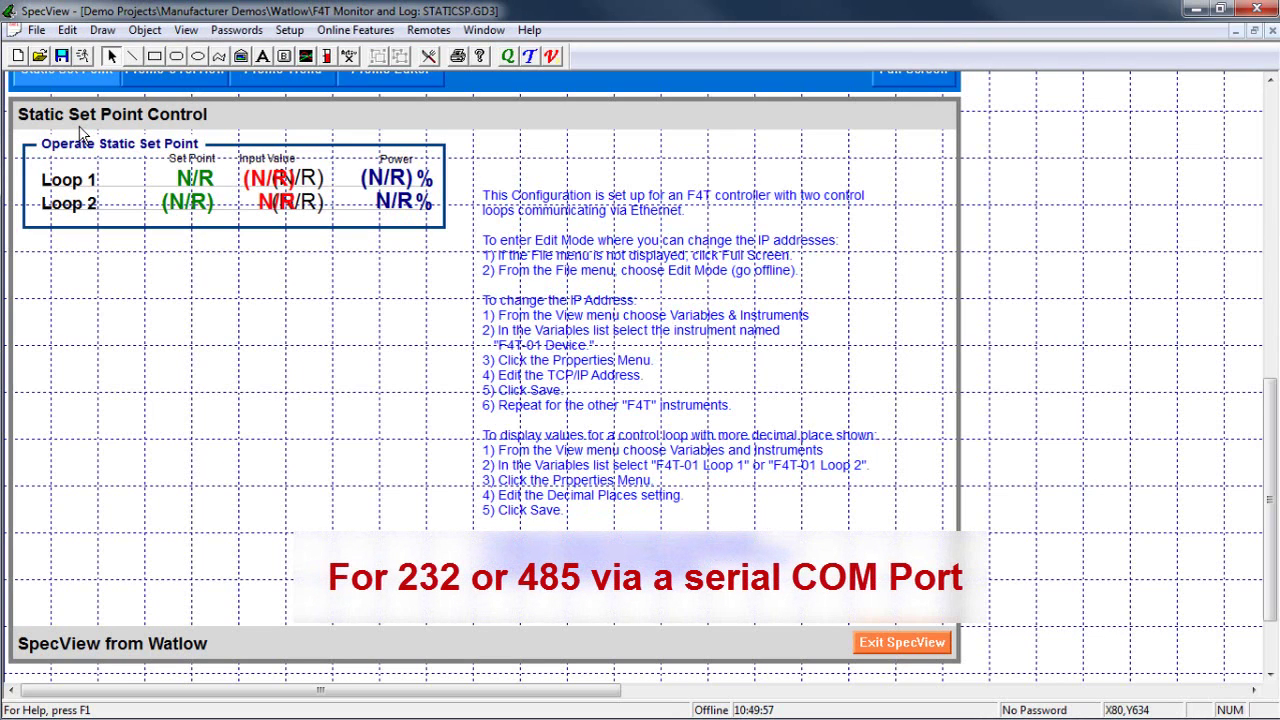
pyautogui.click(287, 32)
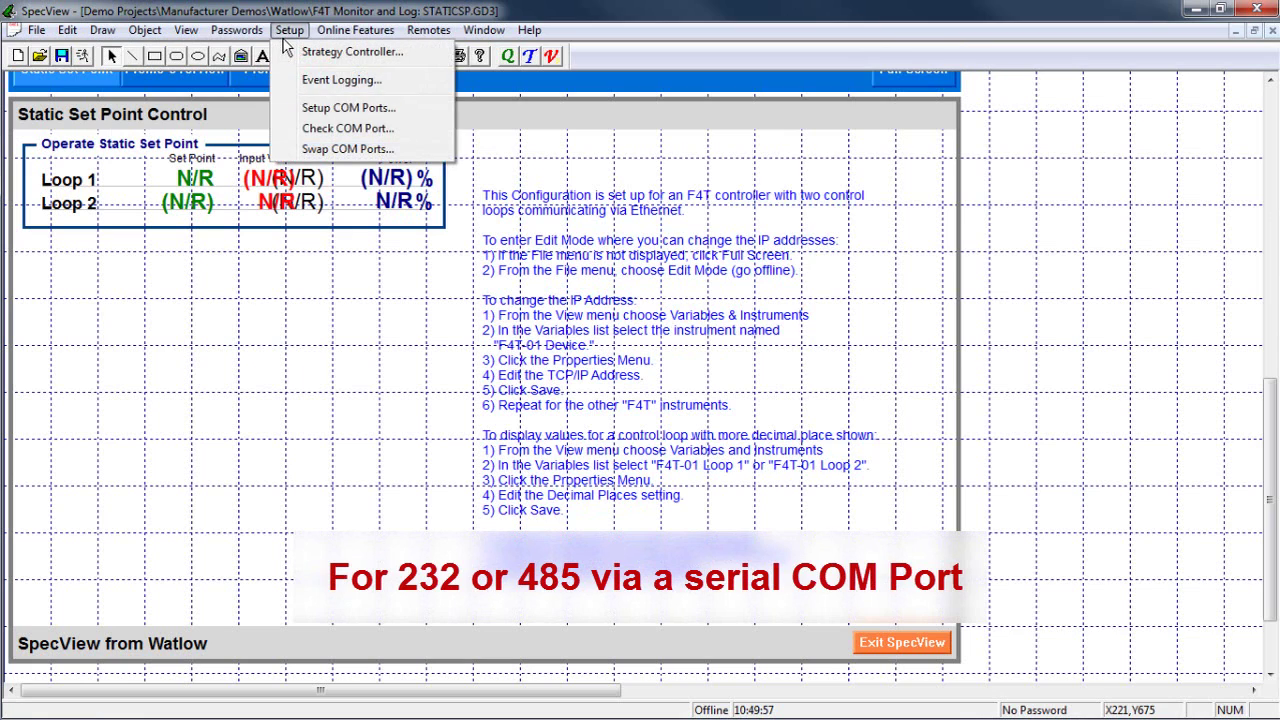
pyautogui.click(377, 150)
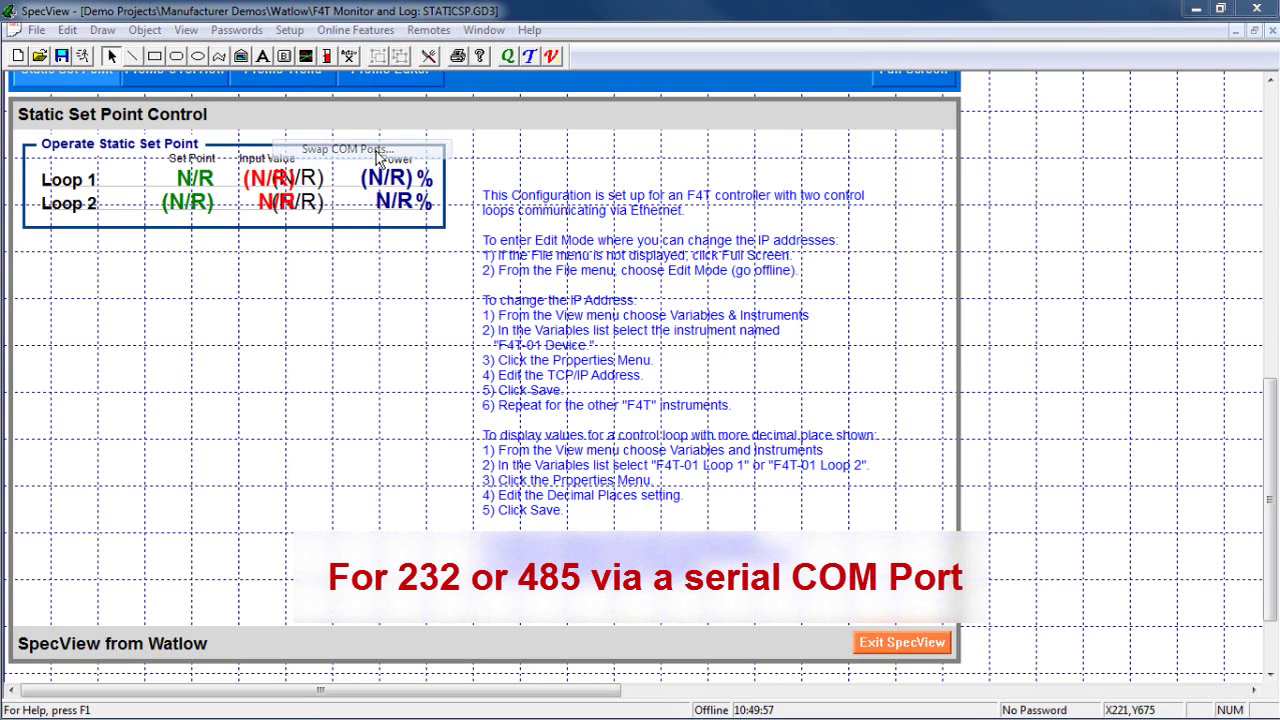
pyautogui.click(664, 270)
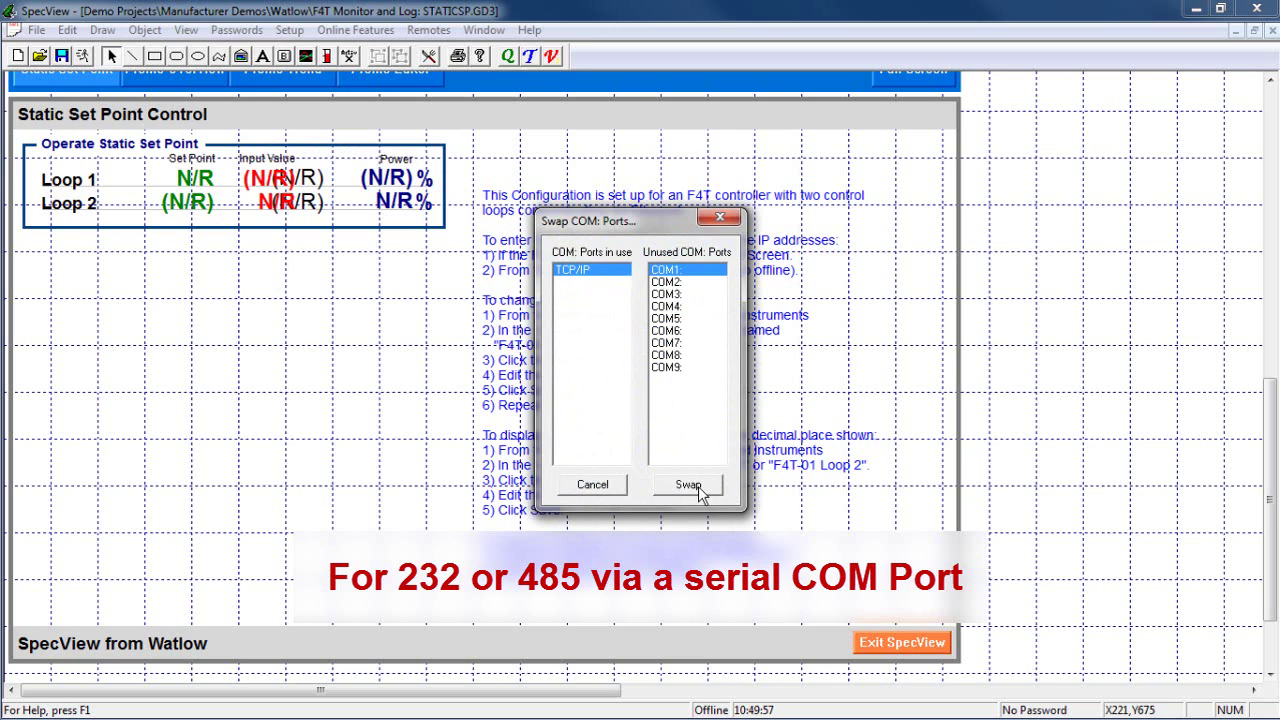
pyautogui.click(590, 485)
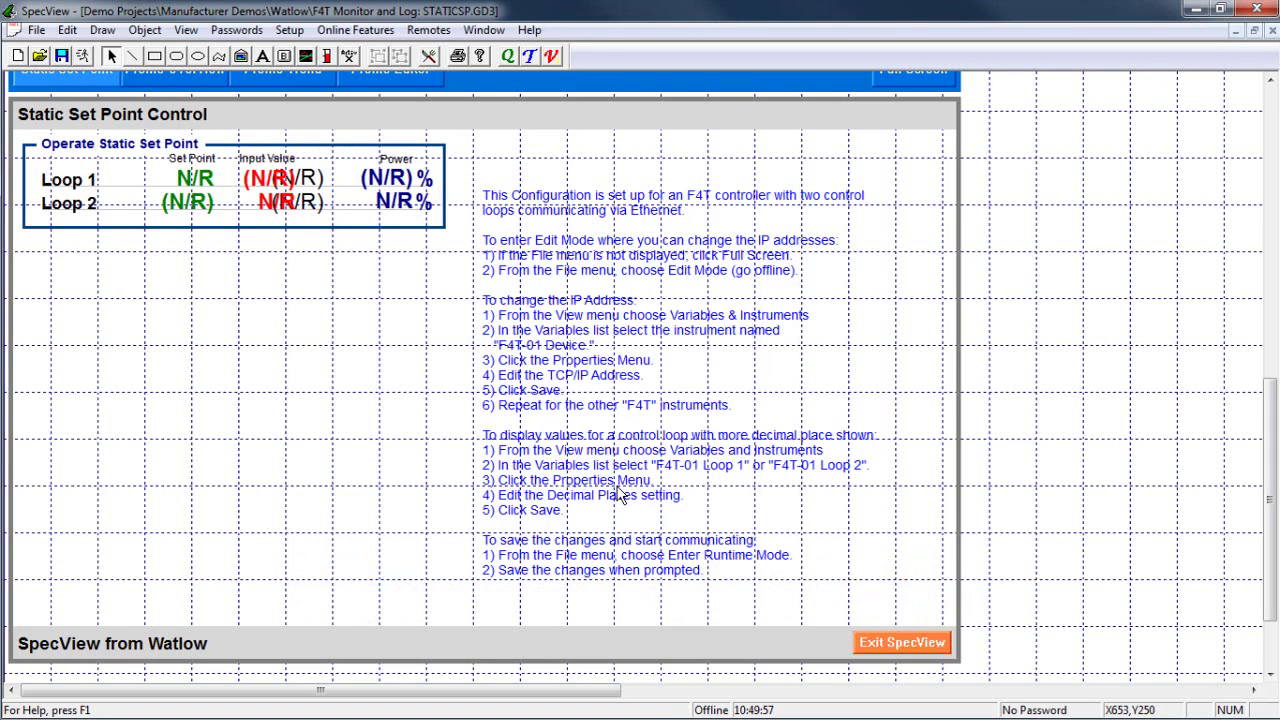
# Step: Copy the F4T-01 Device's TCP/IP address 192.168.0.222 from its properties, cancelling without changes
pyautogui.click(550, 57)
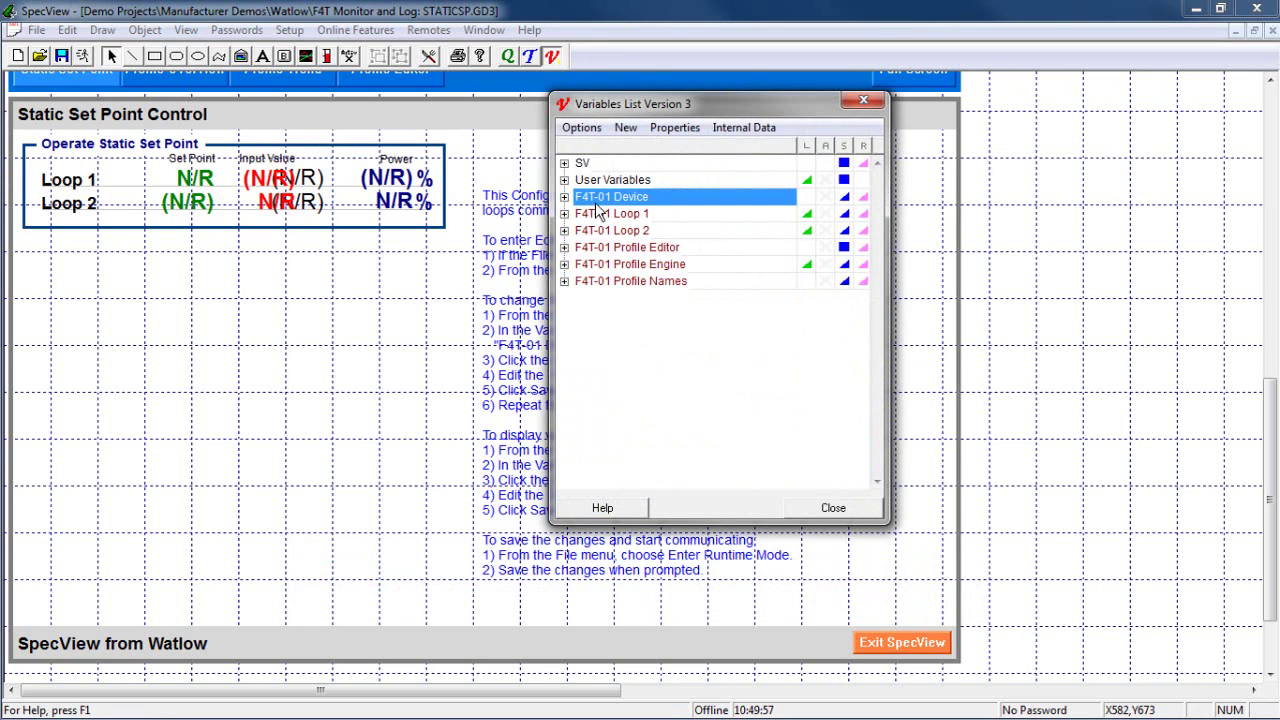
pyautogui.click(676, 133)
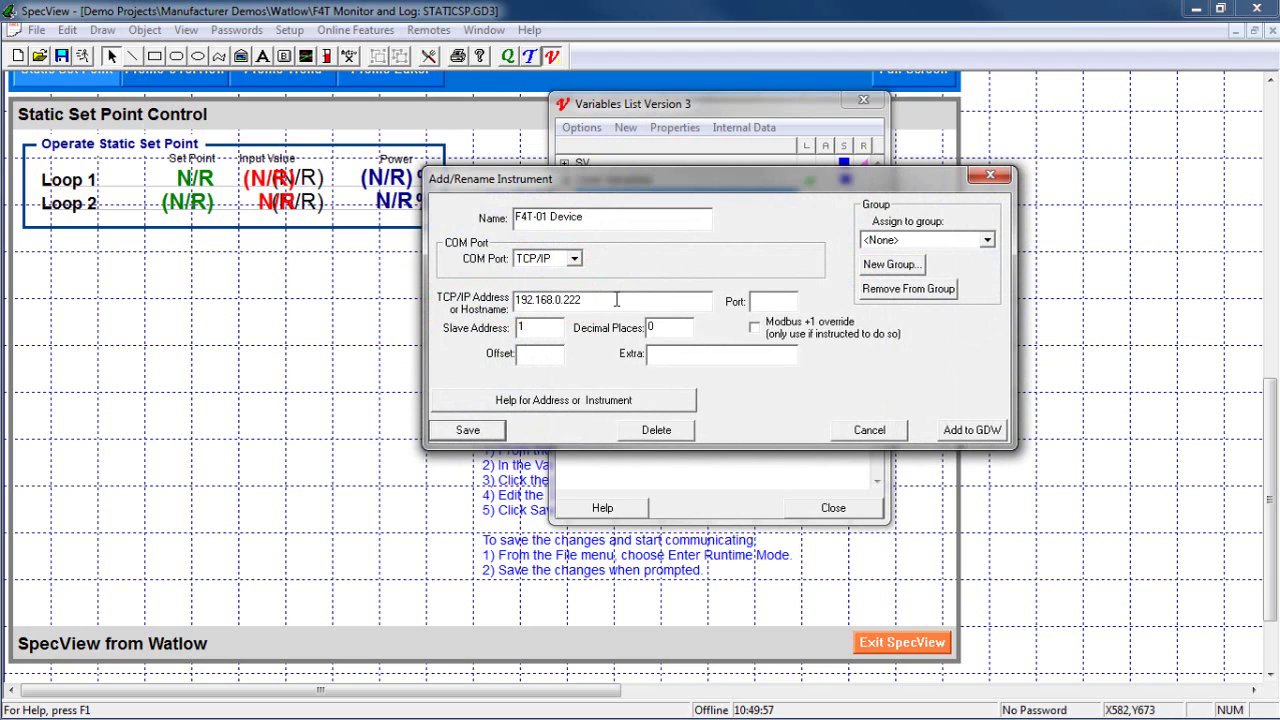
pyautogui.moveTo(582, 300); pyautogui.dragTo(495, 300)
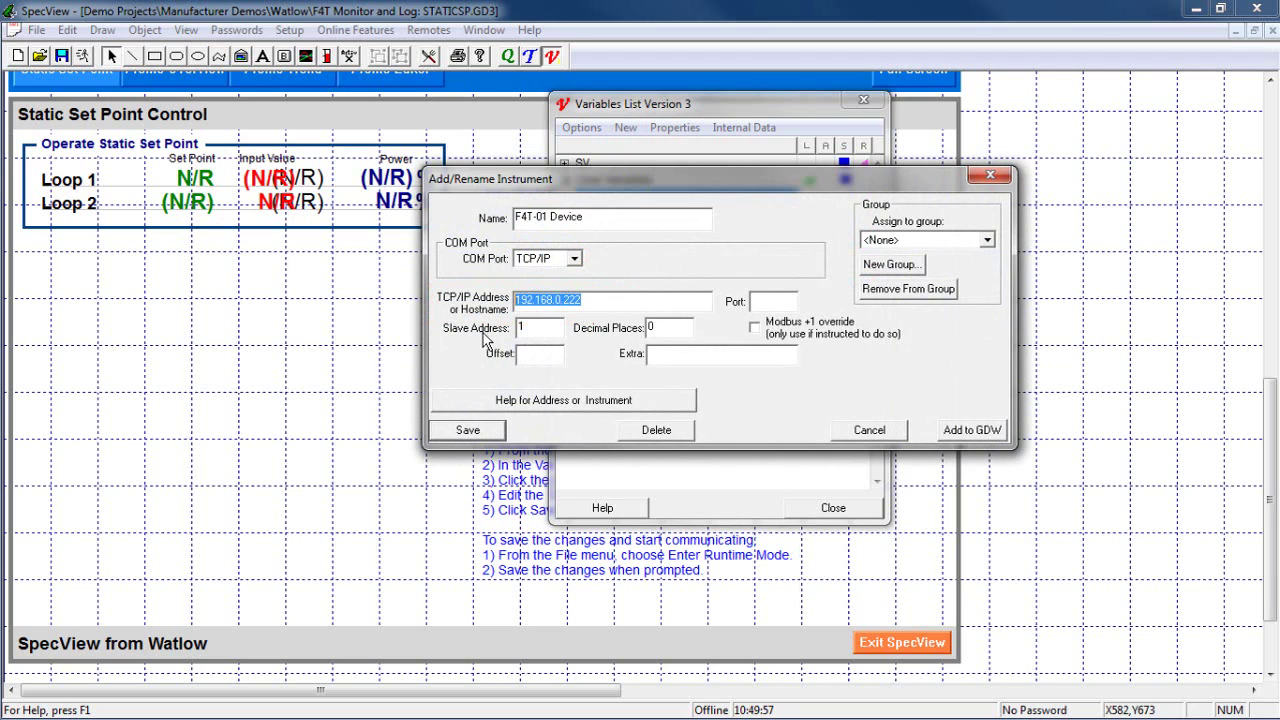
pyautogui.hotkey('ctrl', 'c')
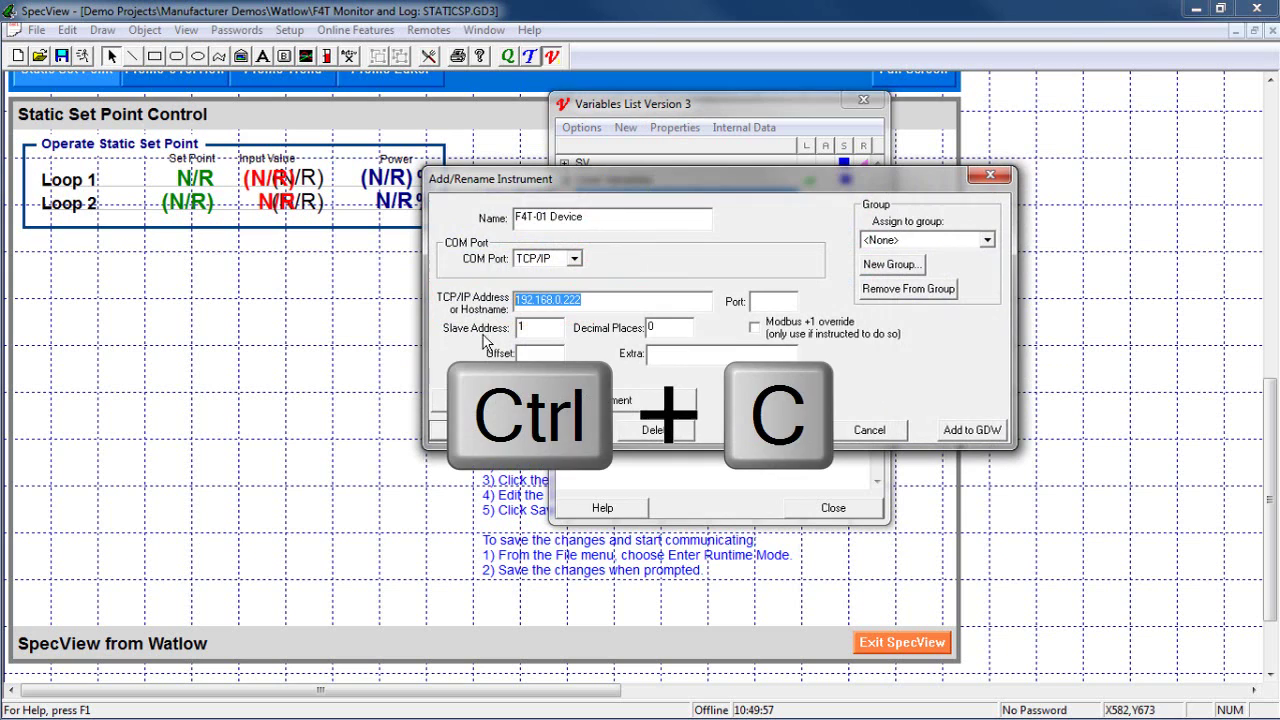
pyautogui.click(862, 430)
pyautogui.click(575, 131)
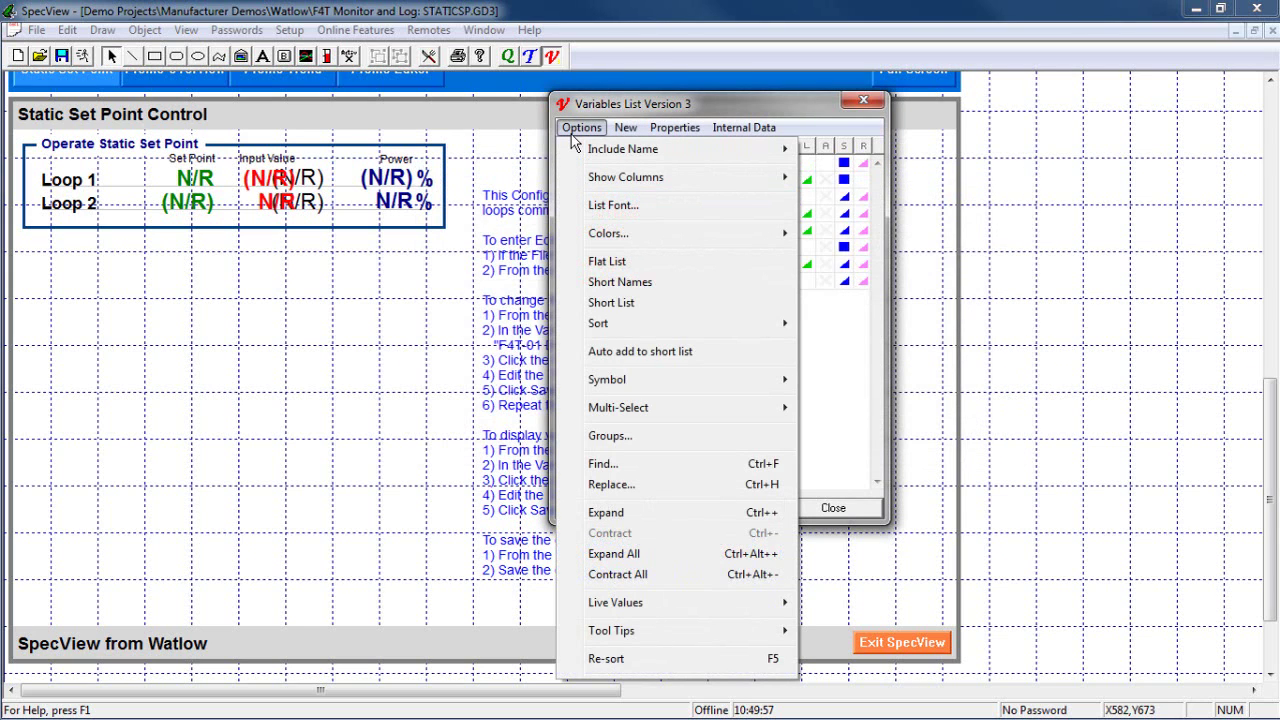
# Step: Replace 192.168.0.222 with 192.168.0.10, excluding instrument and parameter names, changing 6 items
pyautogui.click(610, 484)
pyautogui.hotkey('ctrl', 'v')
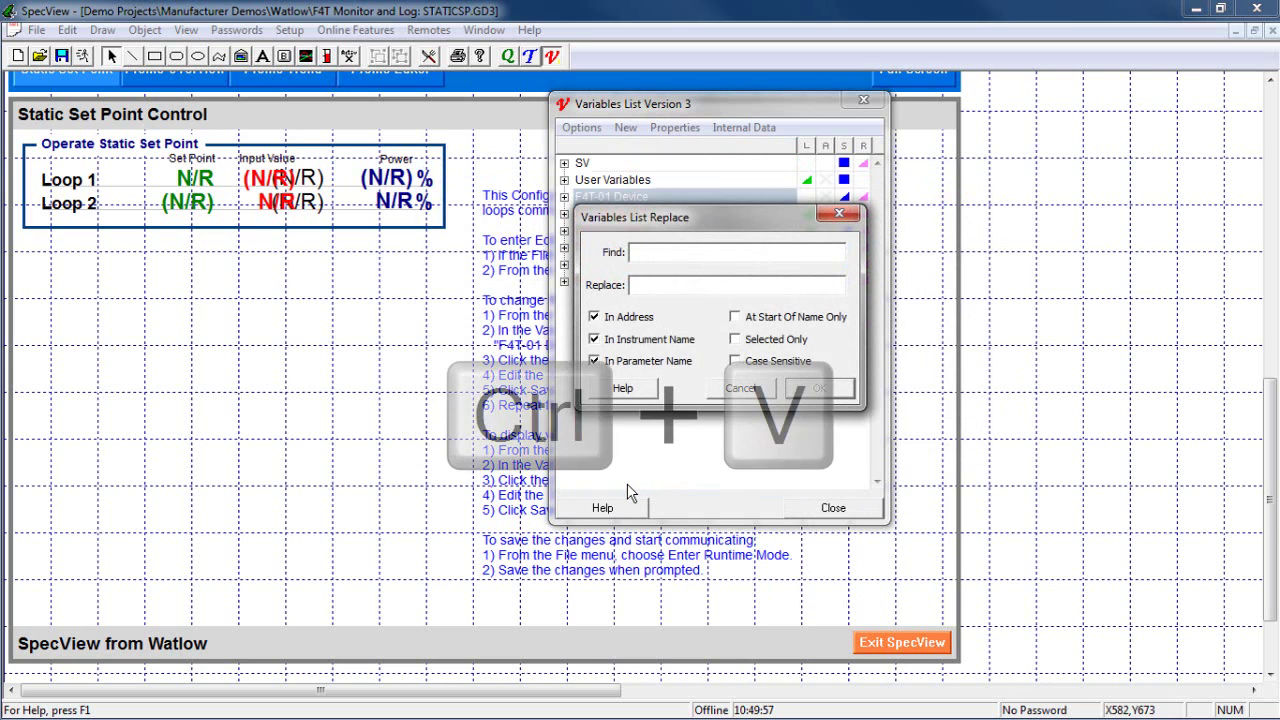
pyautogui.click(646, 288)
pyautogui.write('19')
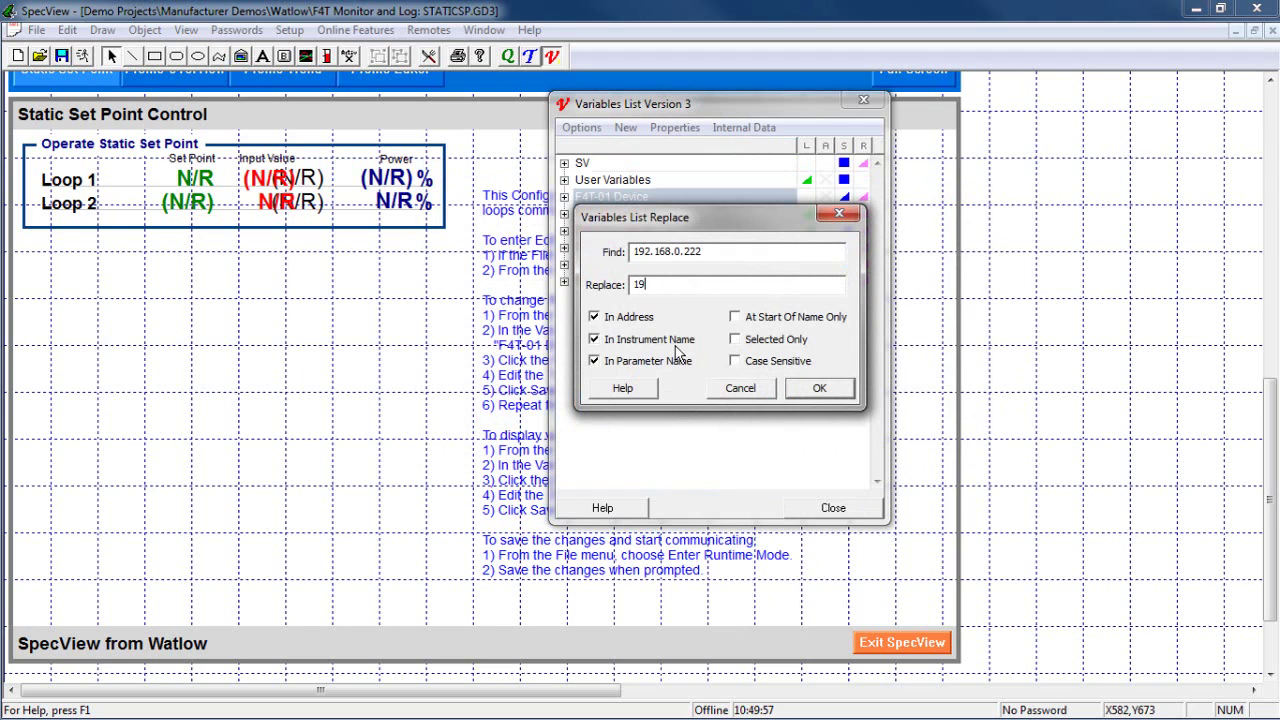
pyautogui.write('2.168.0.10')
pyautogui.click(603, 341)
pyautogui.click(605, 364)
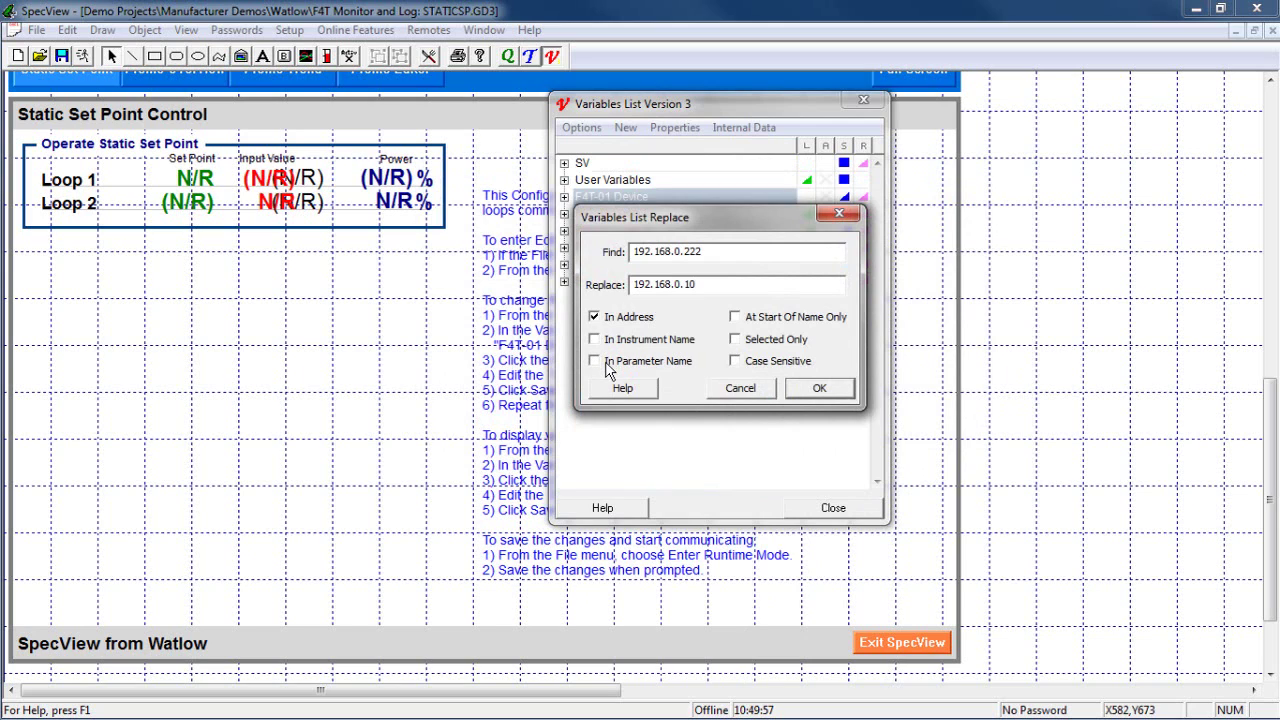
pyautogui.click(822, 396)
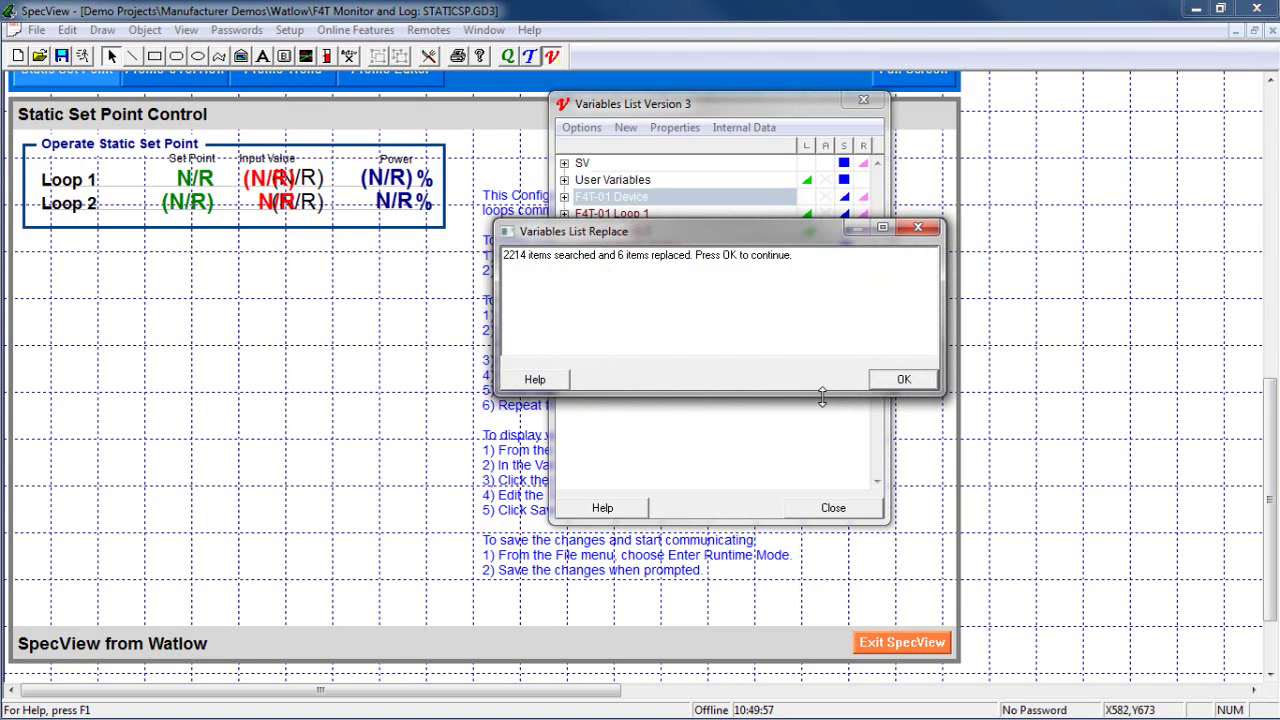
pyautogui.click(903, 379)
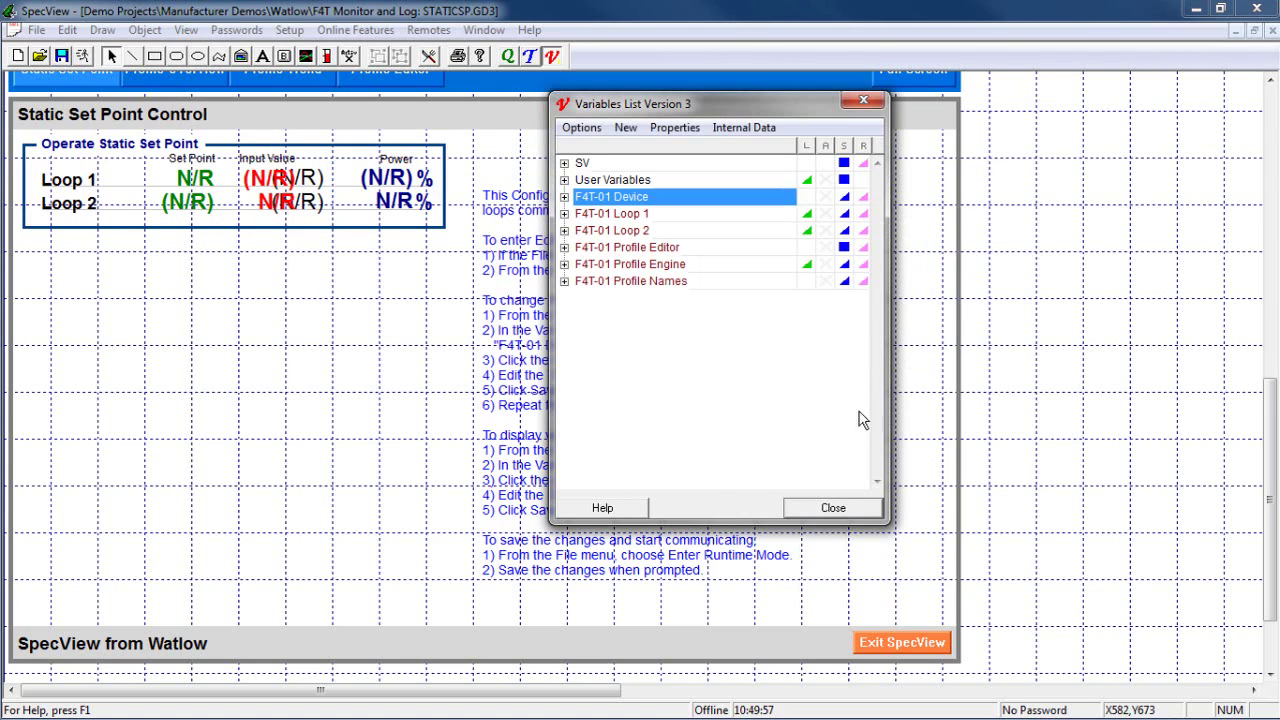
# Step: Close the Variables List and return the project to runtime mode
pyautogui.click(850, 510)
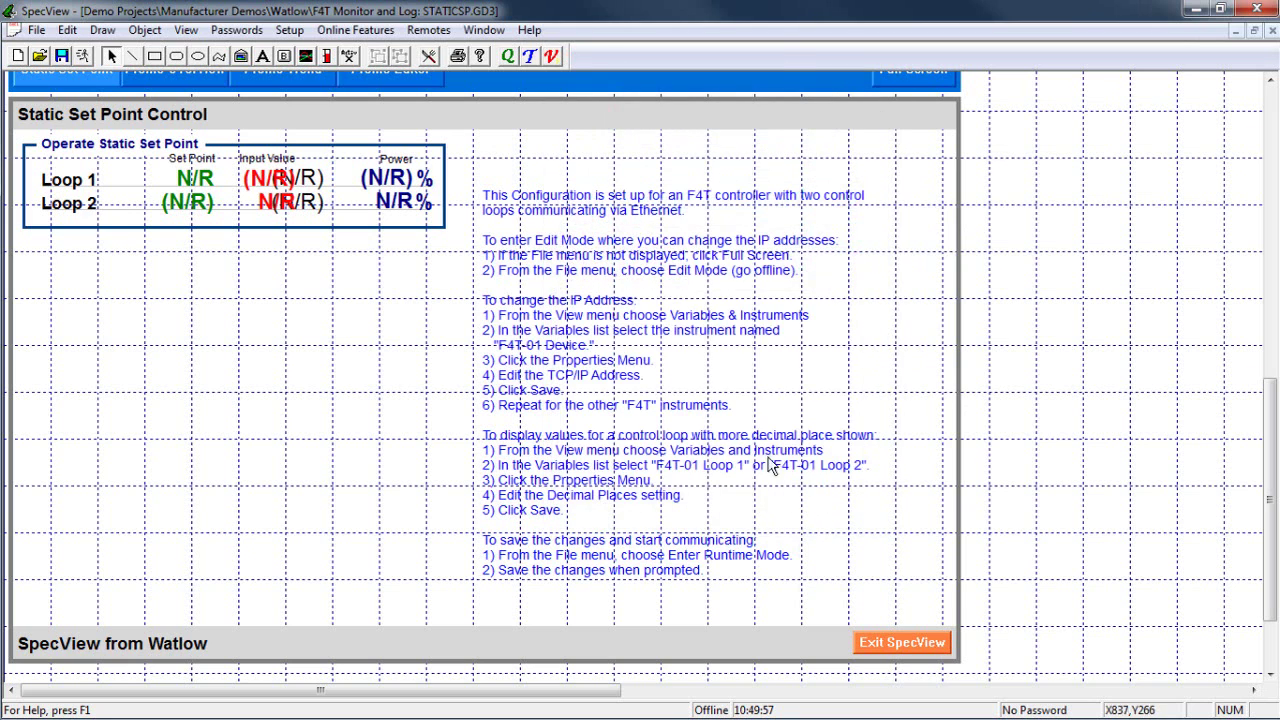
pyautogui.click(84, 58)
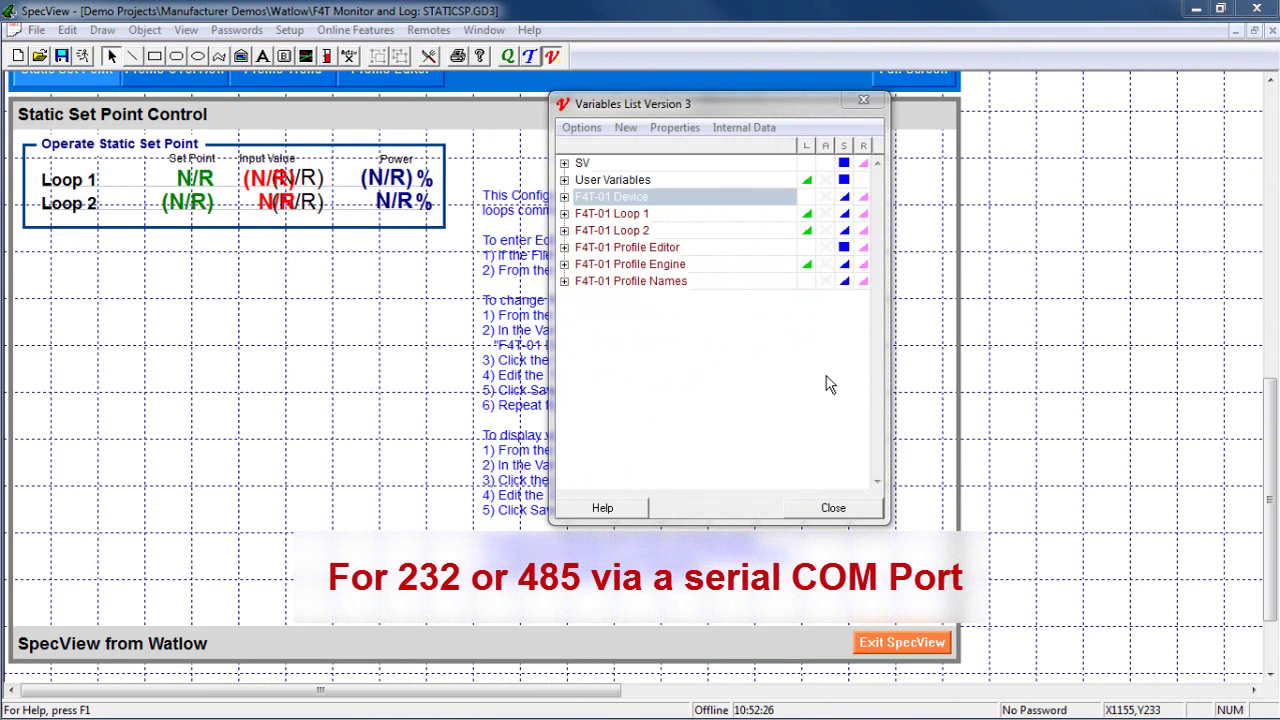
# Step: Set F4T-01 Device's slave address to 5 and save it
pyautogui.click(693, 197)
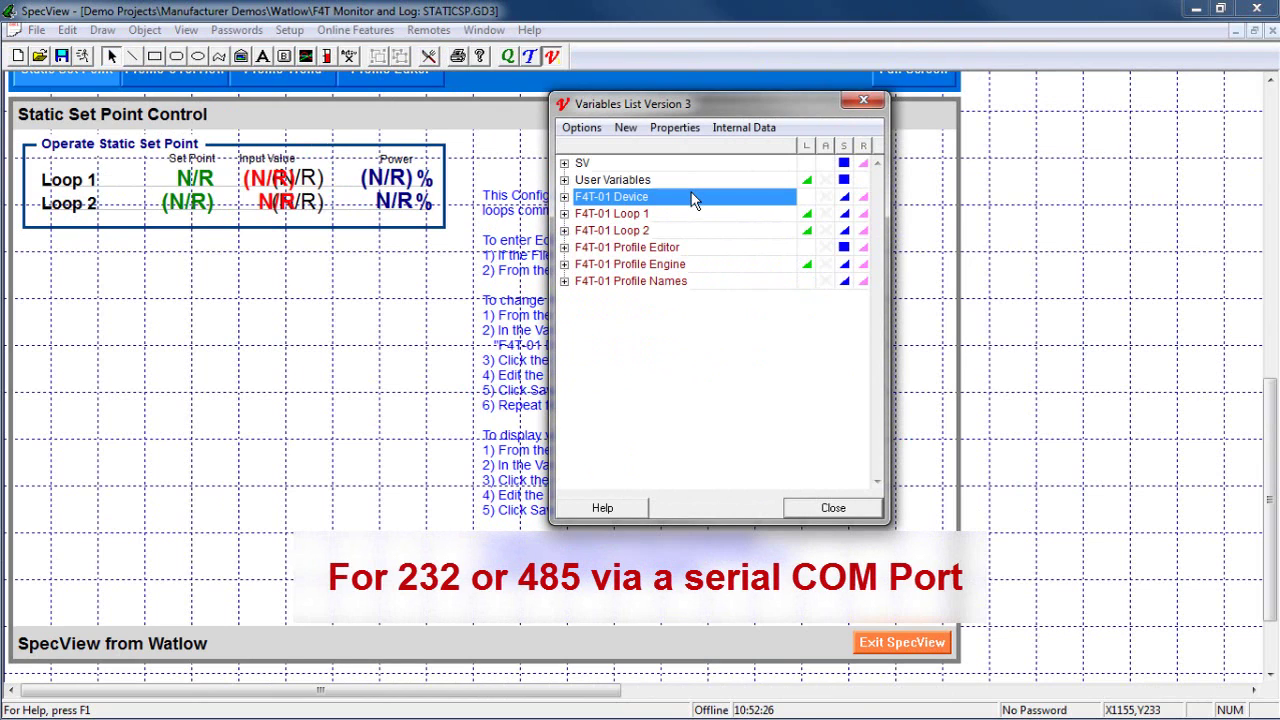
pyautogui.click(670, 128)
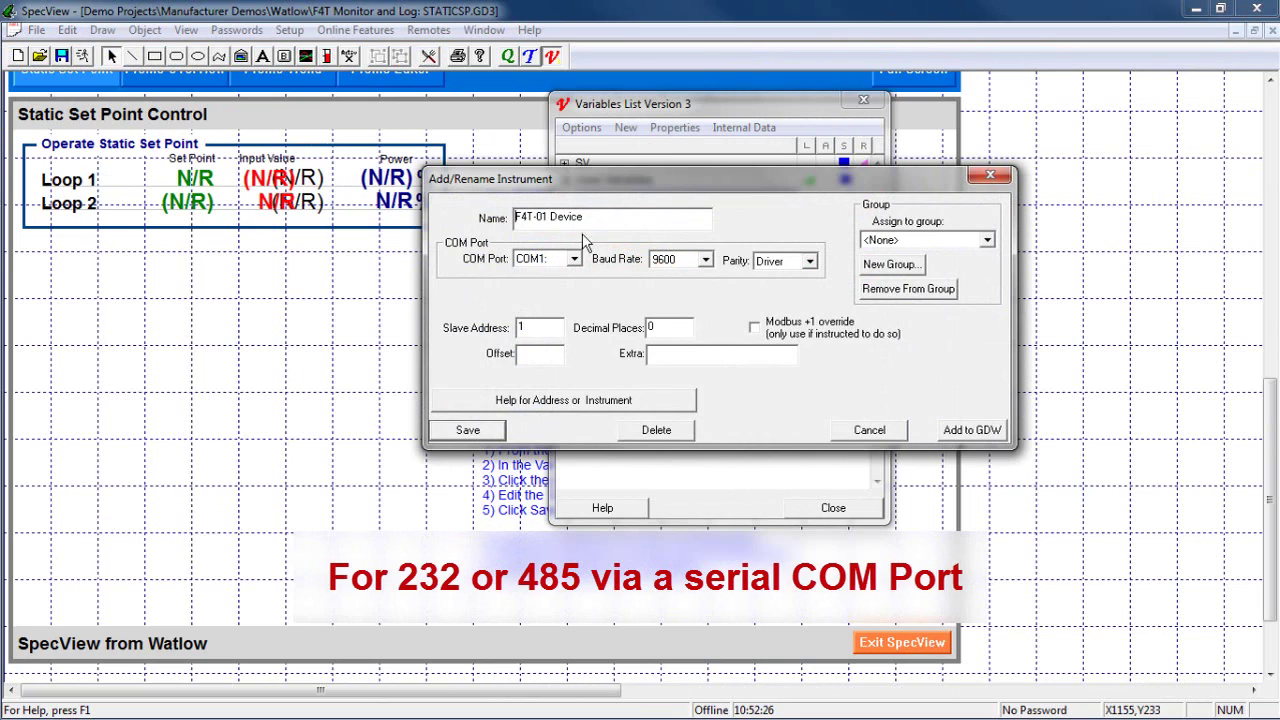
pyautogui.doubleClick(541, 330)
pyautogui.write('5')
pyautogui.click(468, 430)
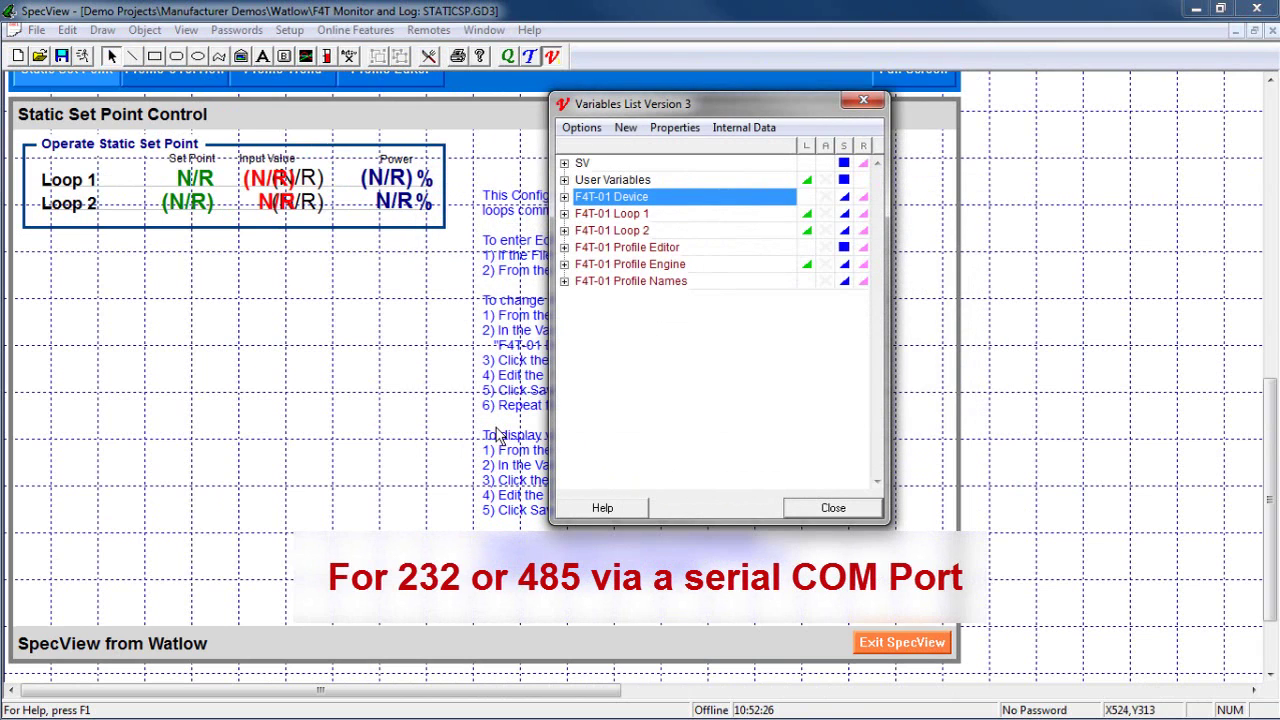
# Step: Change F4T-01 Loop 1's slave address to 5 in its properties
pyautogui.click(606, 215)
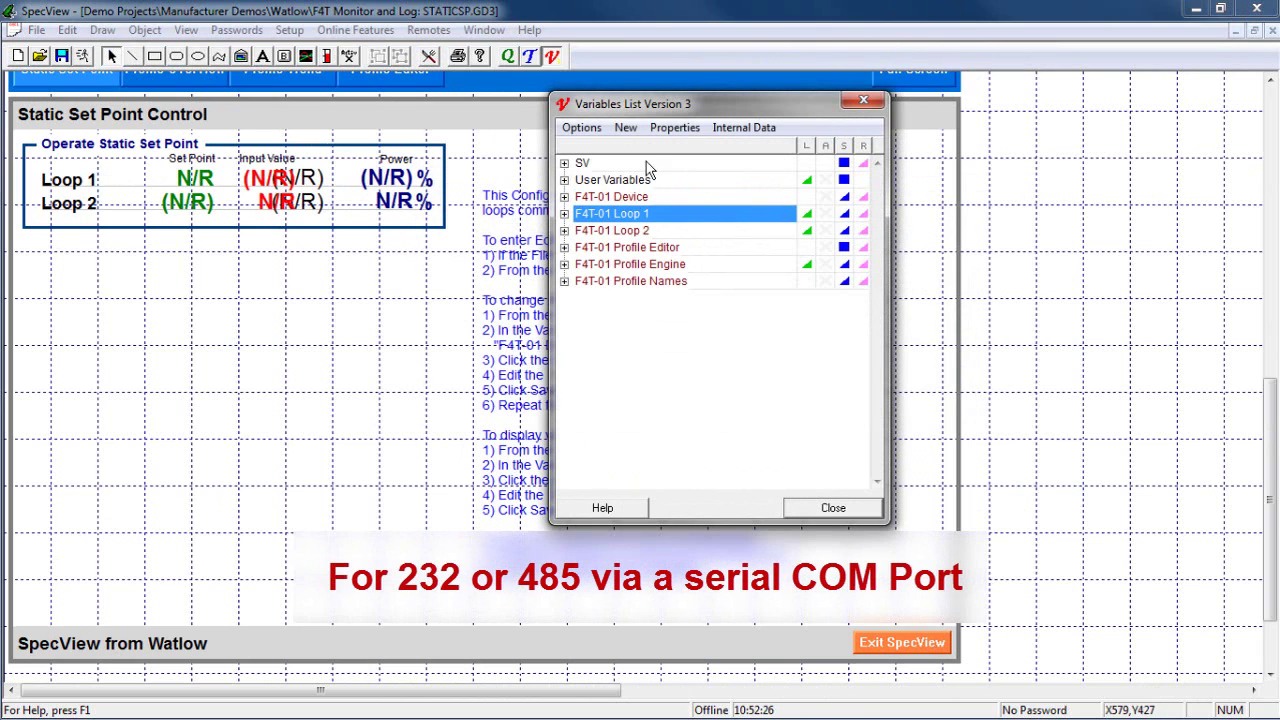
pyautogui.click(672, 128)
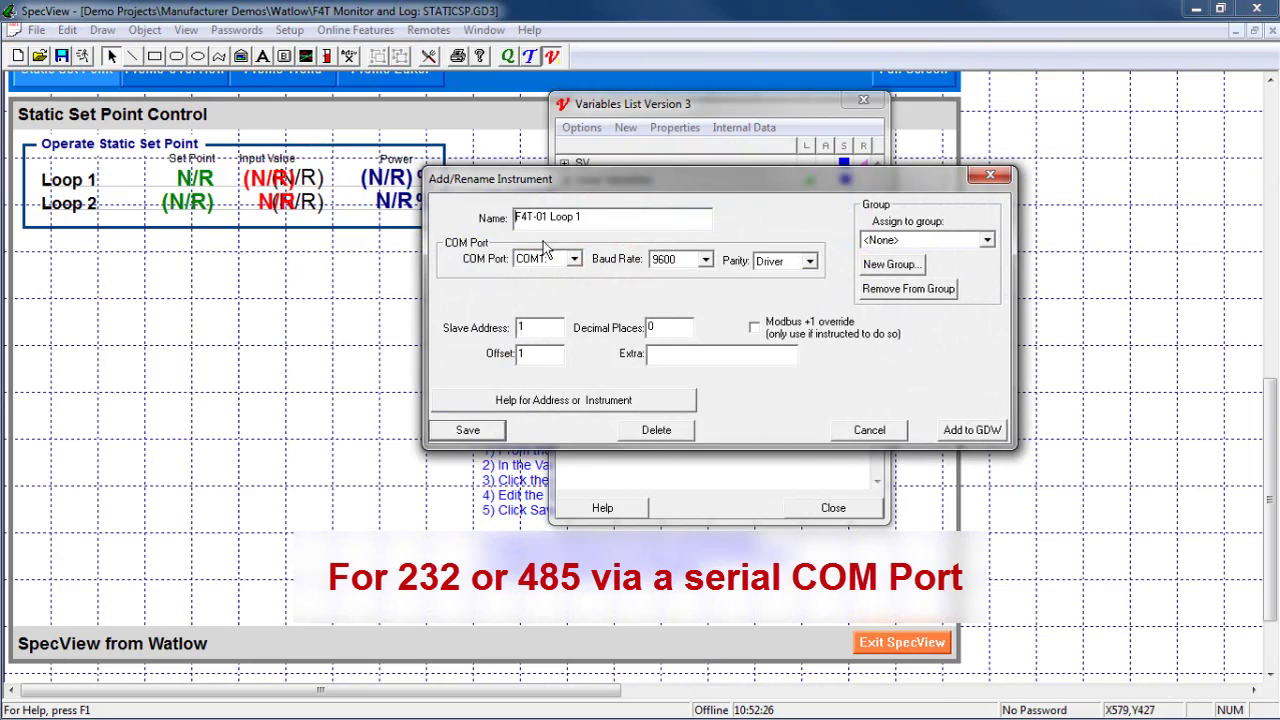
pyautogui.doubleClick(538, 326)
pyautogui.write('5')
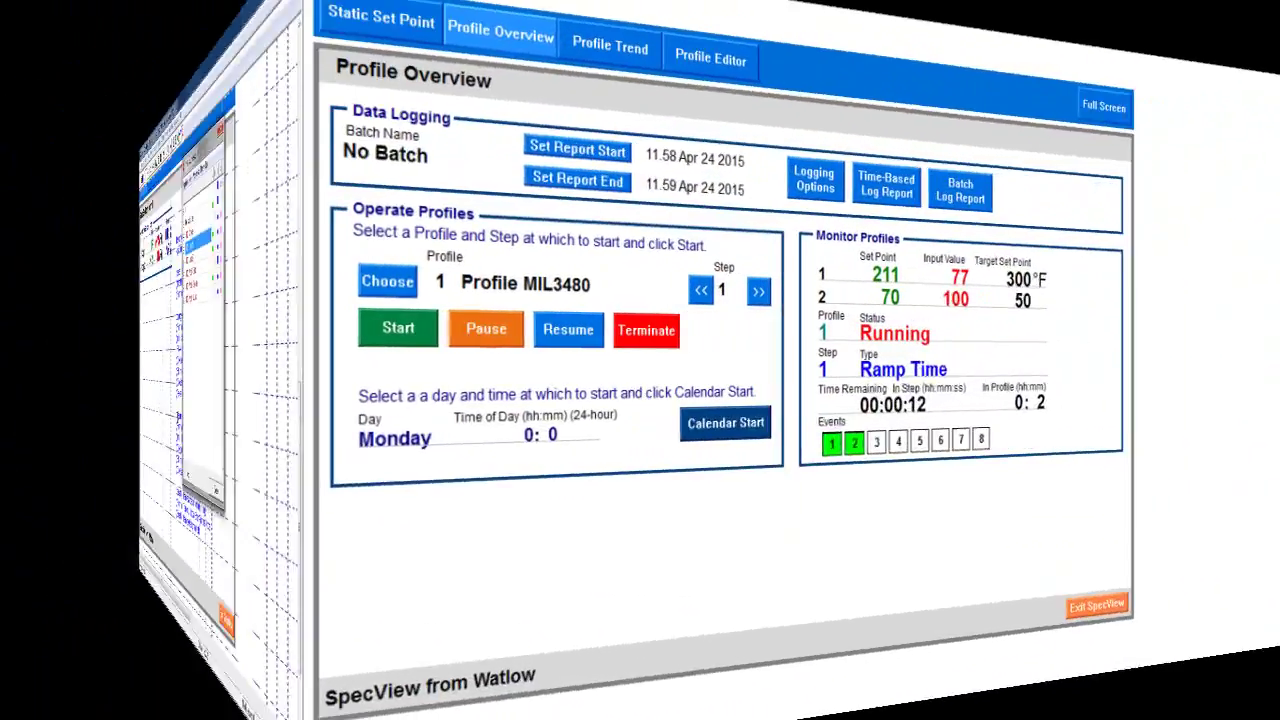